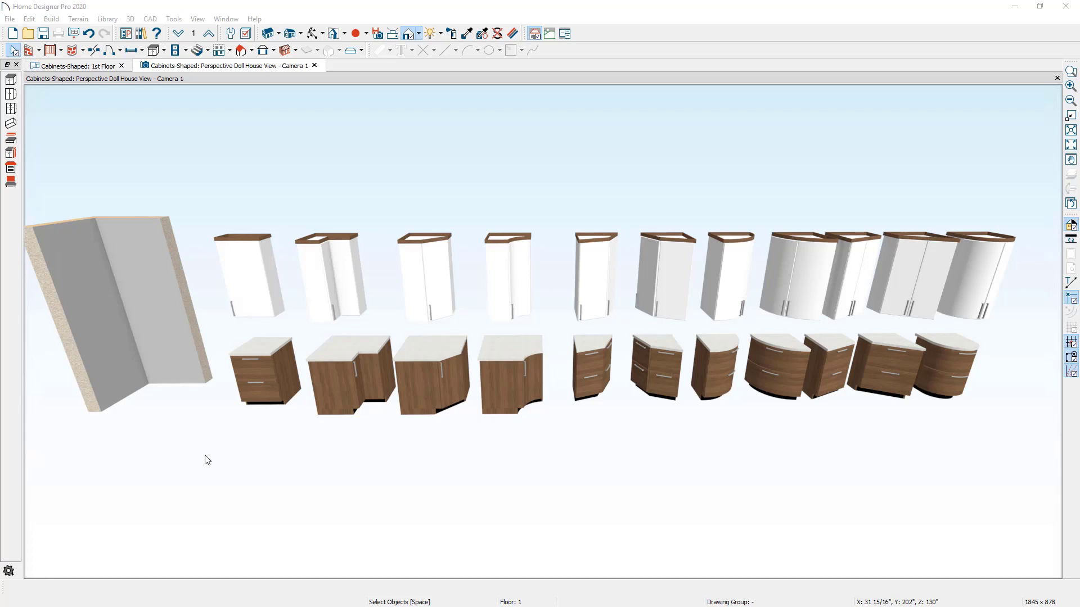
Review the first base cabinet's specification, keeping it Standard, and close without changes
double_click(268, 404)
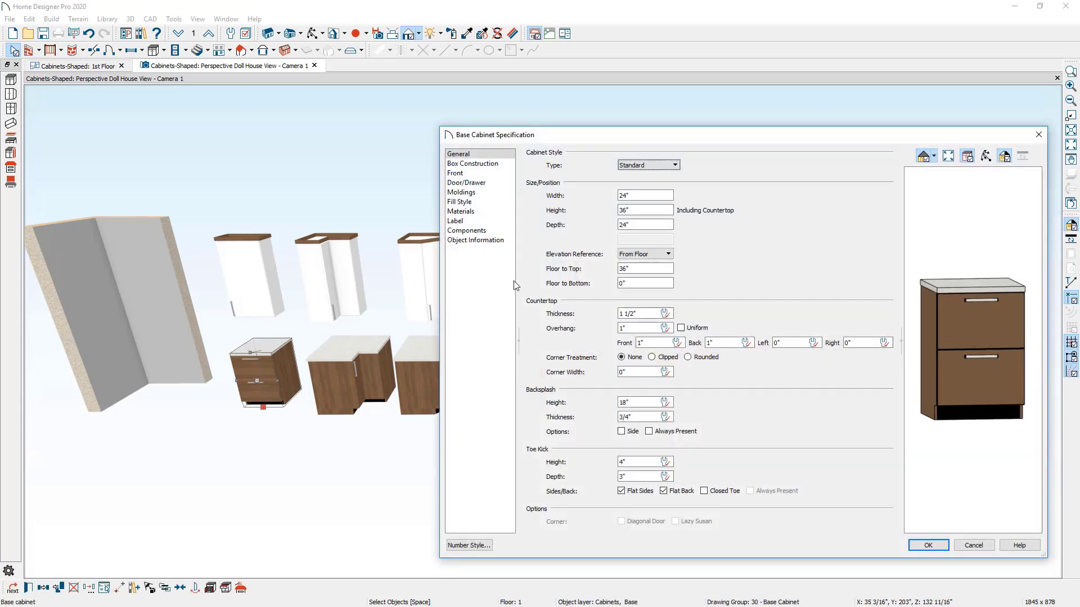
left_click(666, 167)
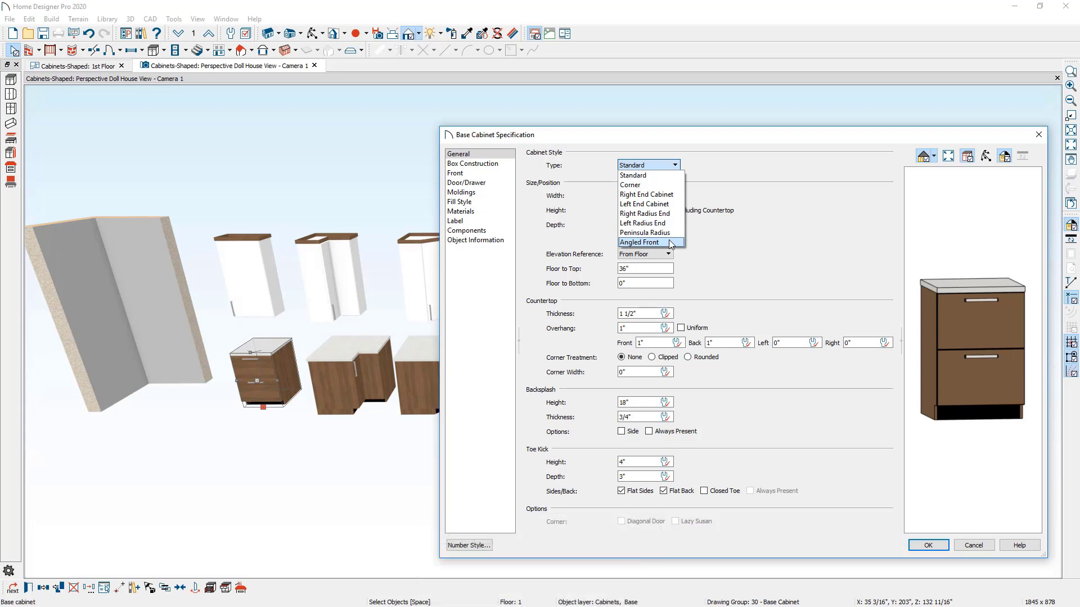
left_click(784, 136)
left_click_drag(785, 136, 958, 192)
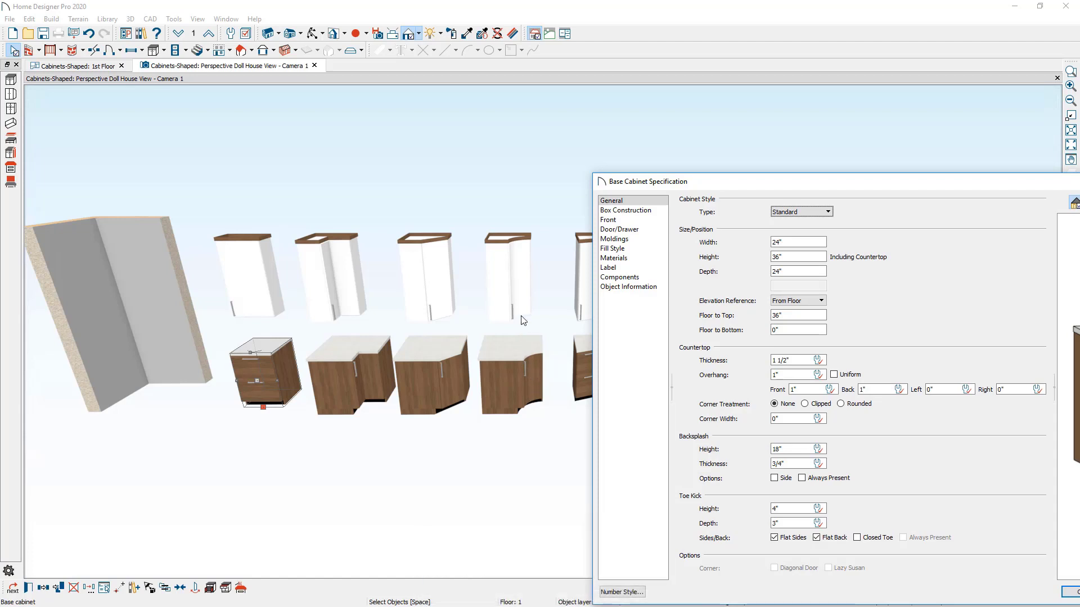
left_click_drag(696, 179, 611, 125)
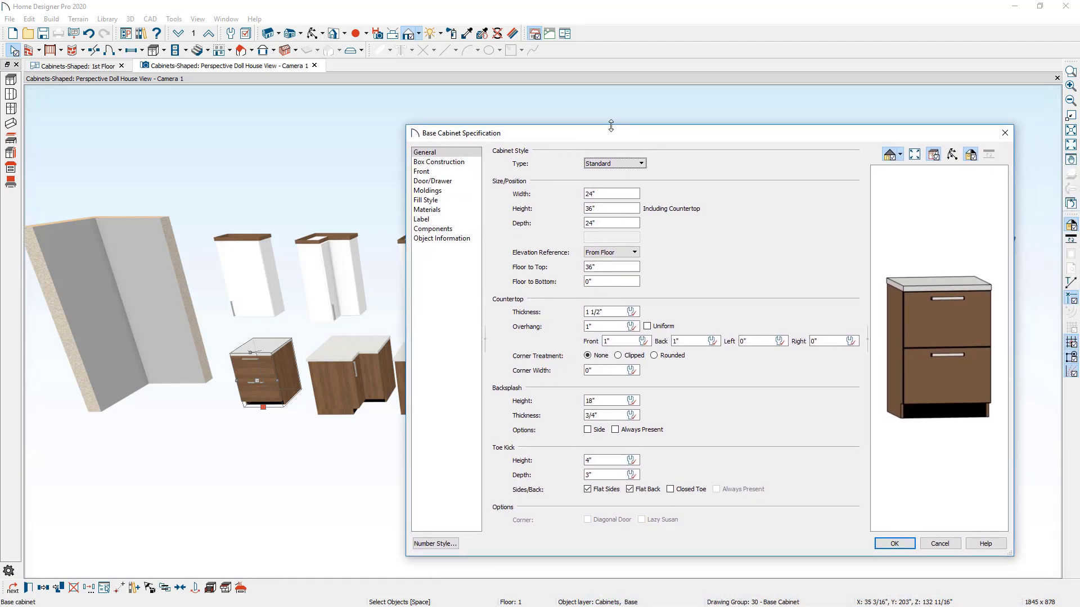
key("Return")
left_click(1004, 134)
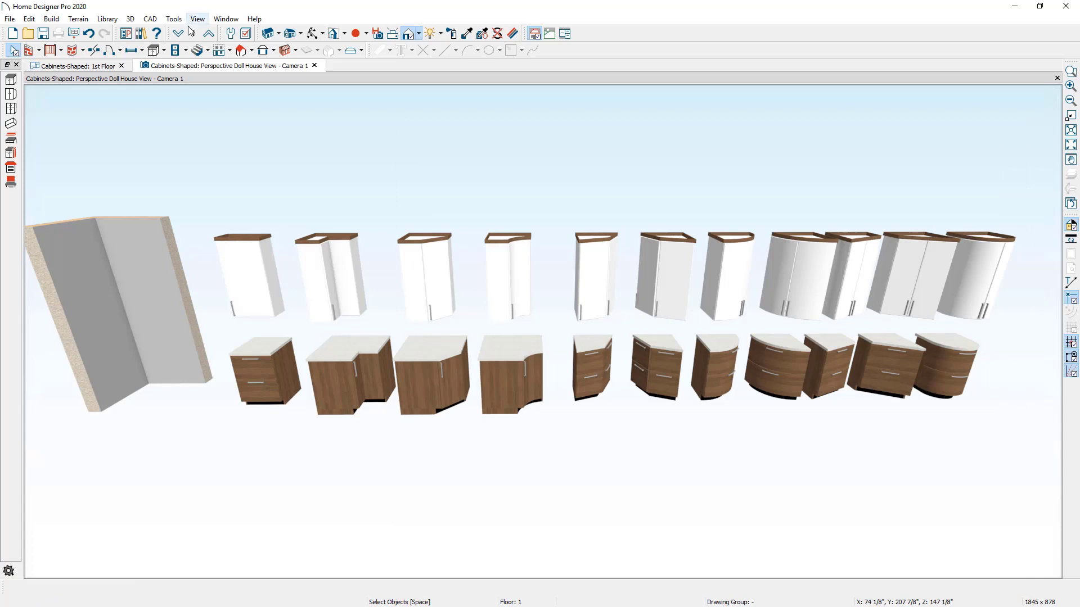
Place a new base cabinet in the wall corner at left
left_click(164, 51)
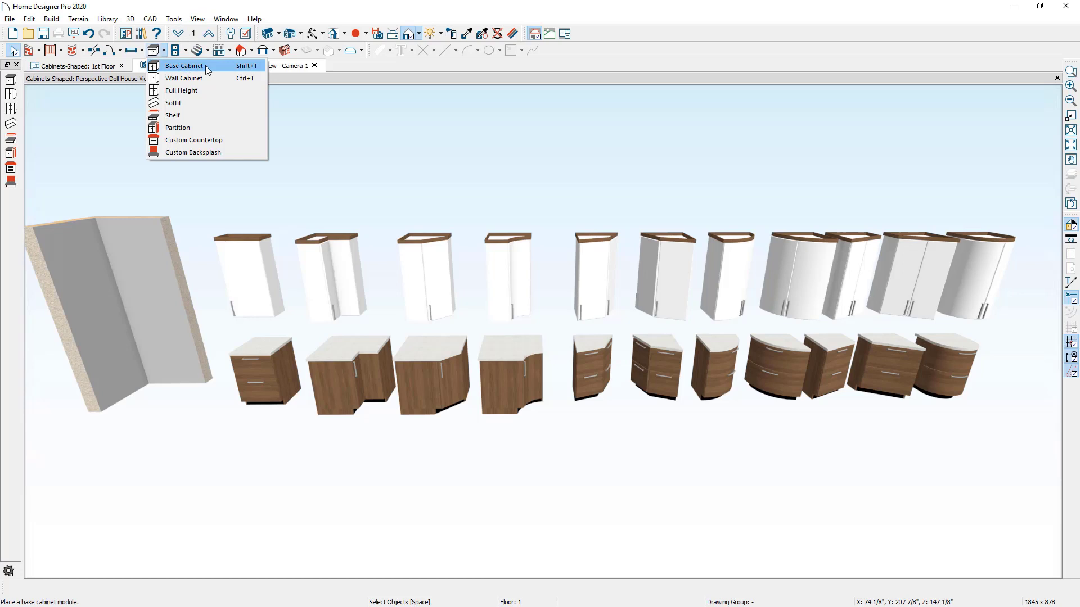
left_click(233, 67)
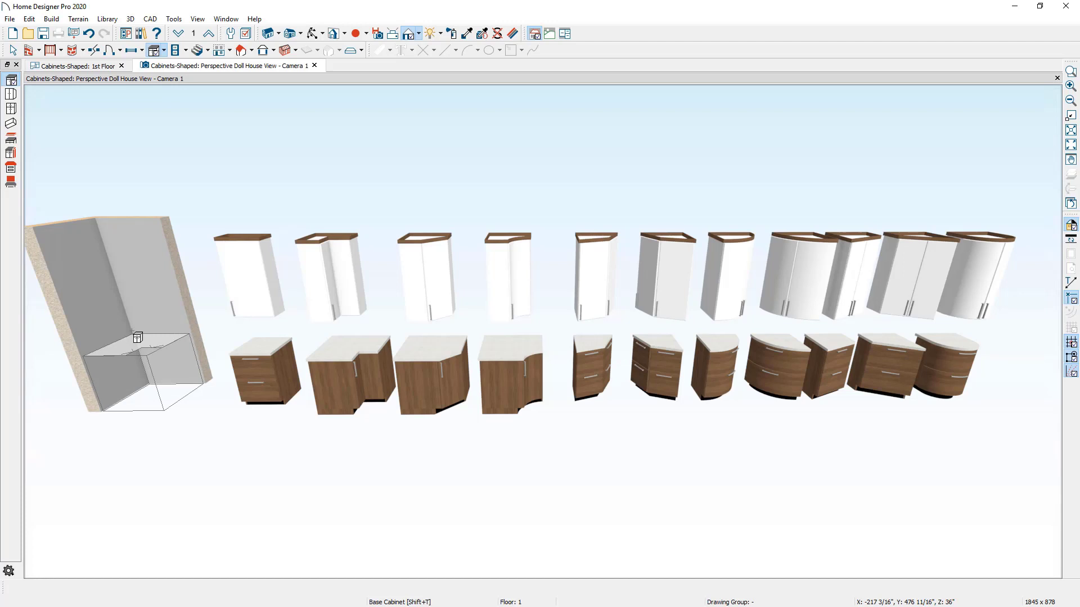
left_click(133, 333)
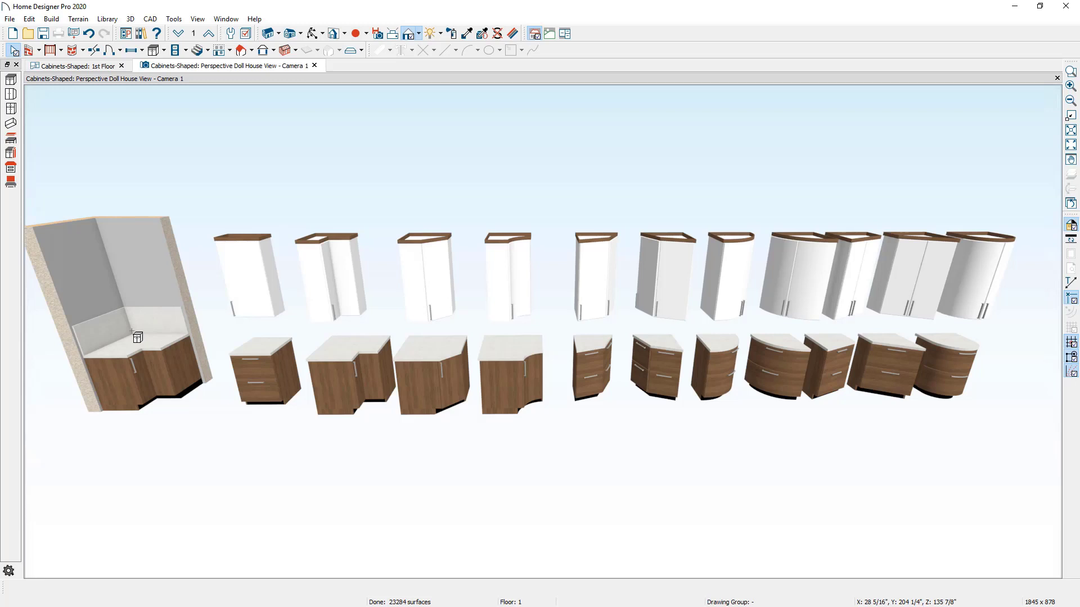
Change the first two-drawer base cabinet to Corner type with 36" side widths
double_click(265, 372)
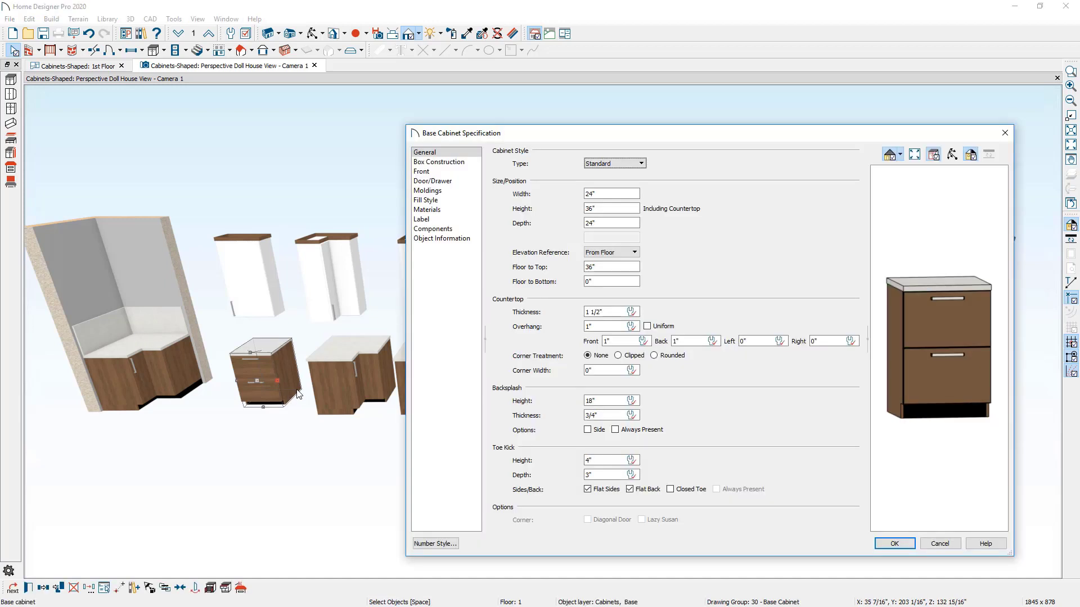
left_click(642, 165)
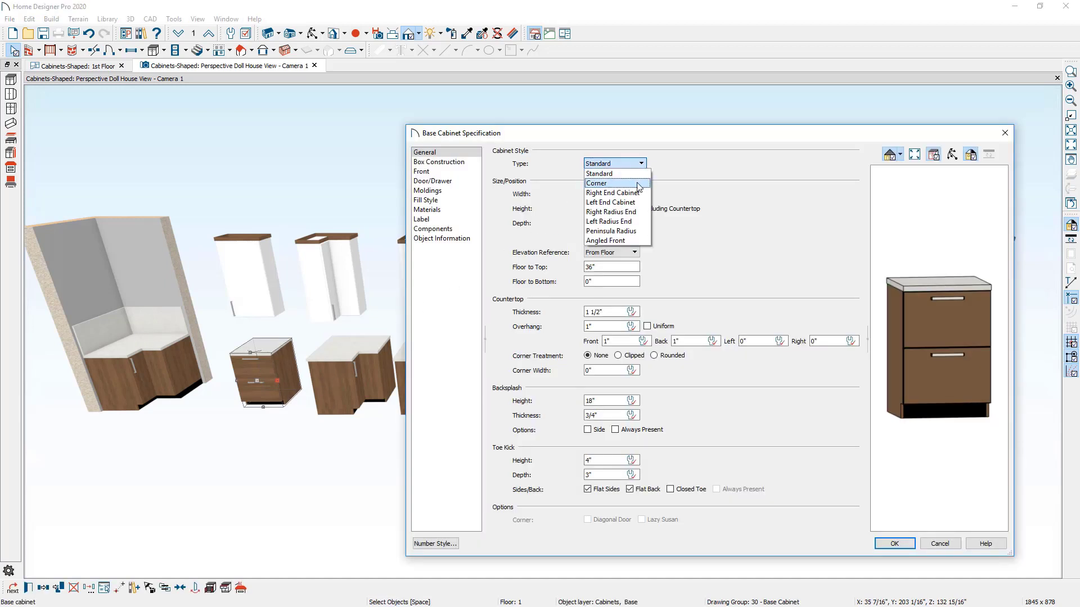
left_click(641, 183)
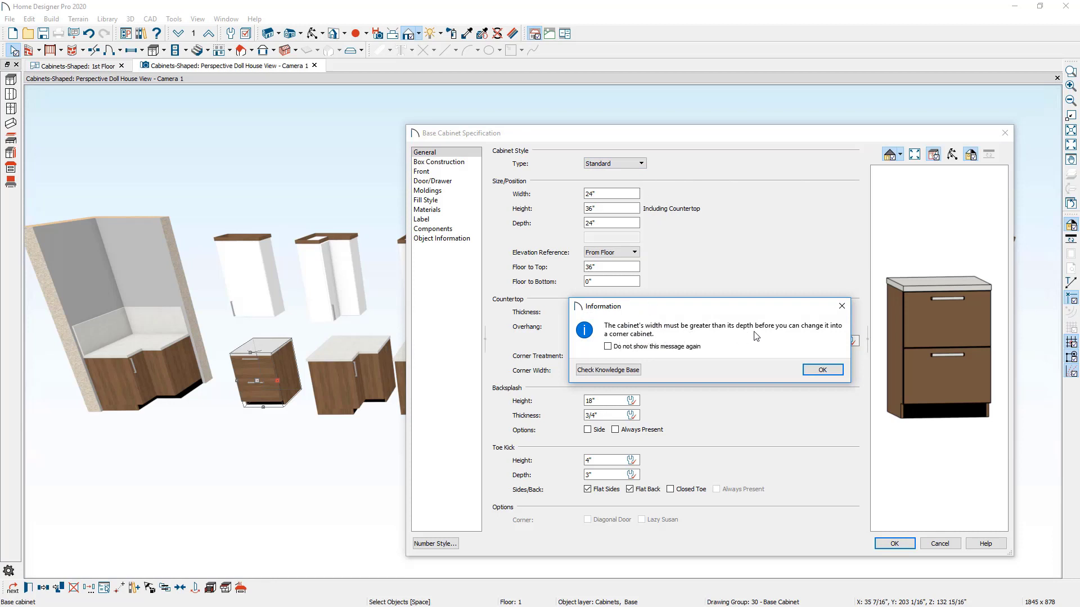
left_click(822, 370)
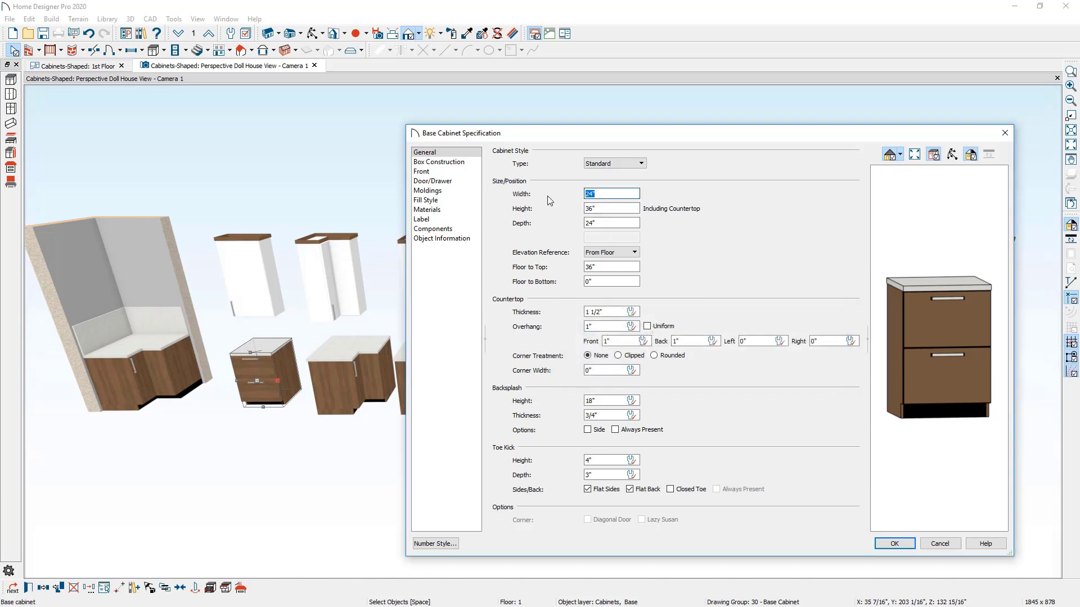
type("36")
left_click(628, 164)
left_click(622, 184)
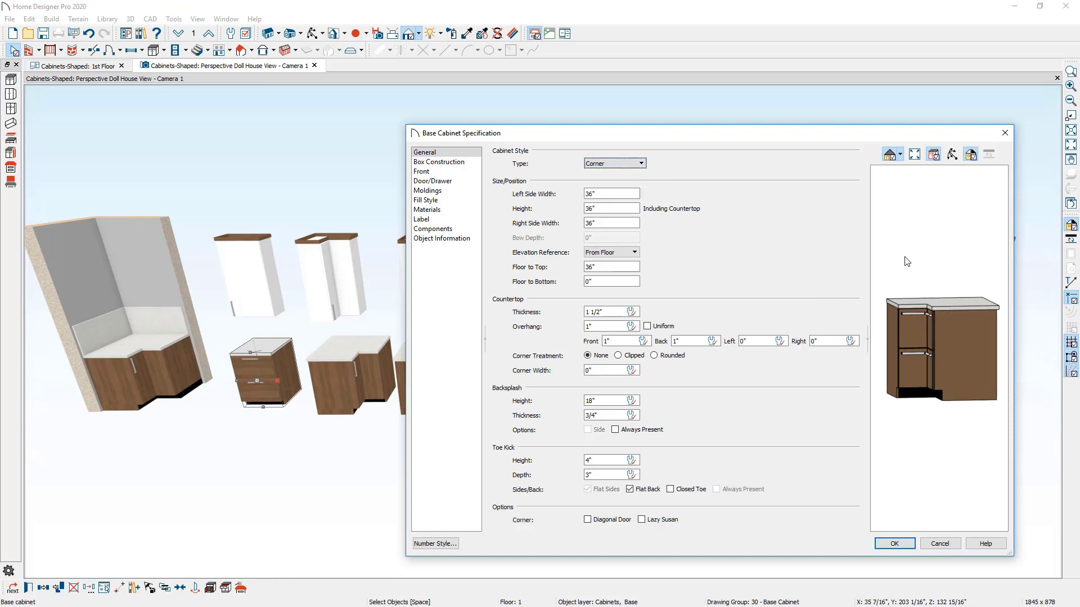
View the corner cabinet in 3D preview and give it a diagonal door
left_click(952, 155)
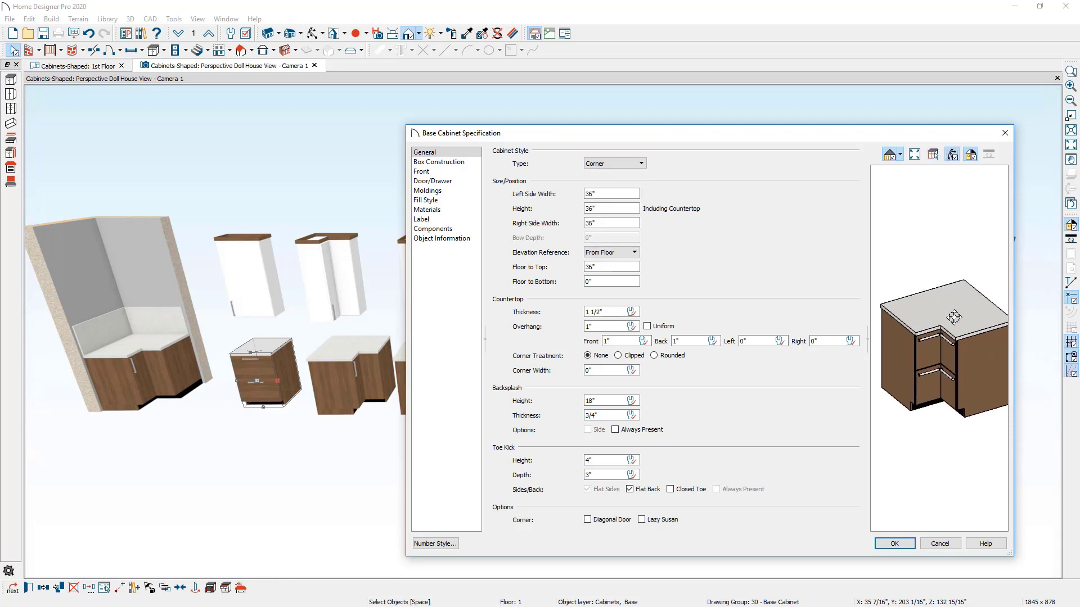
left_click_drag(954, 318, 956, 321)
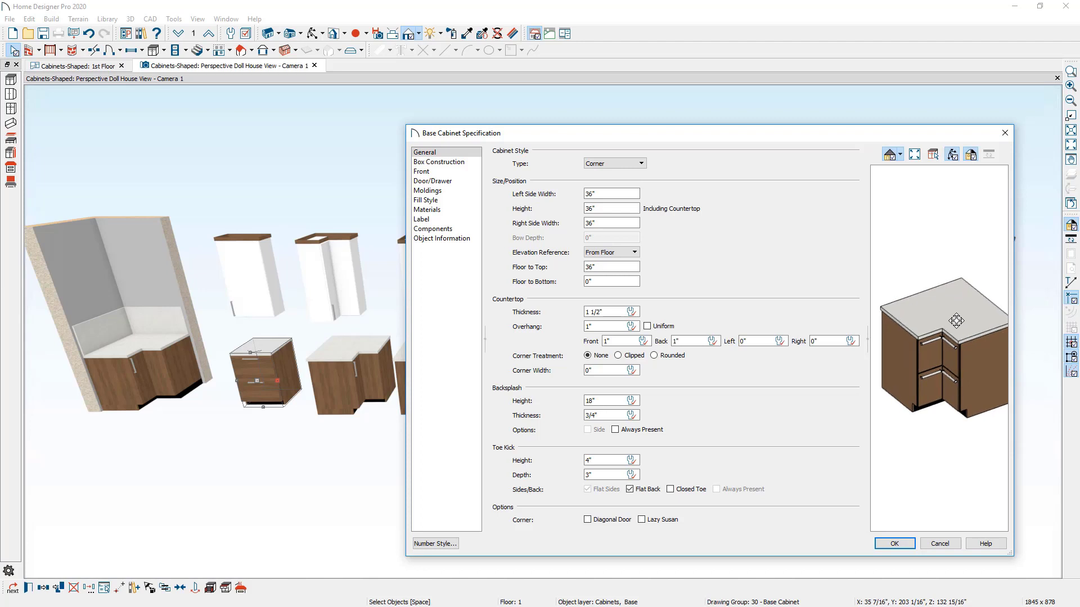
left_click(593, 522)
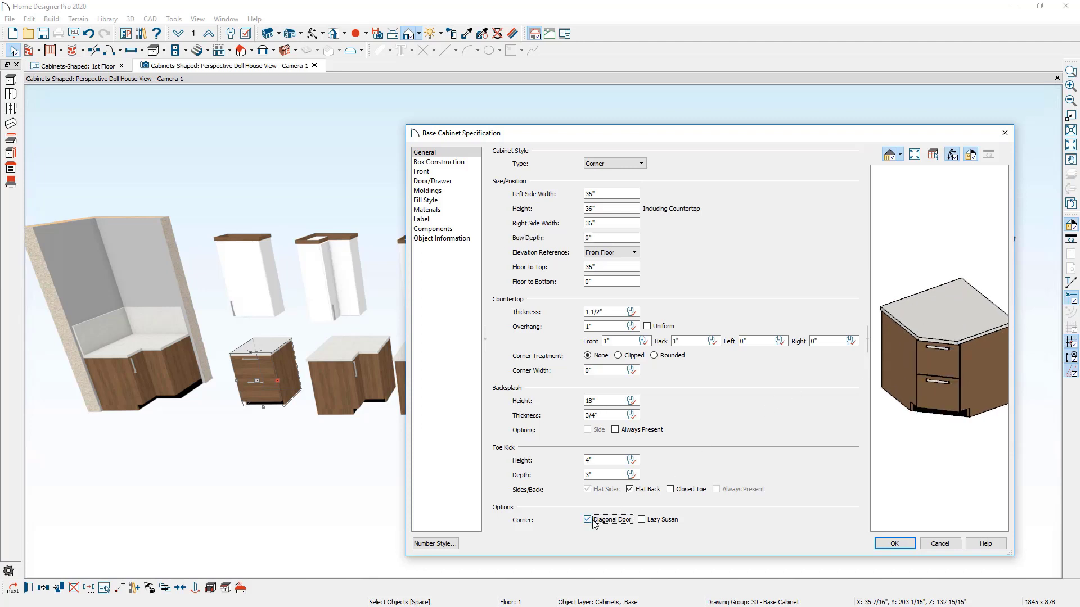
left_click(594, 522)
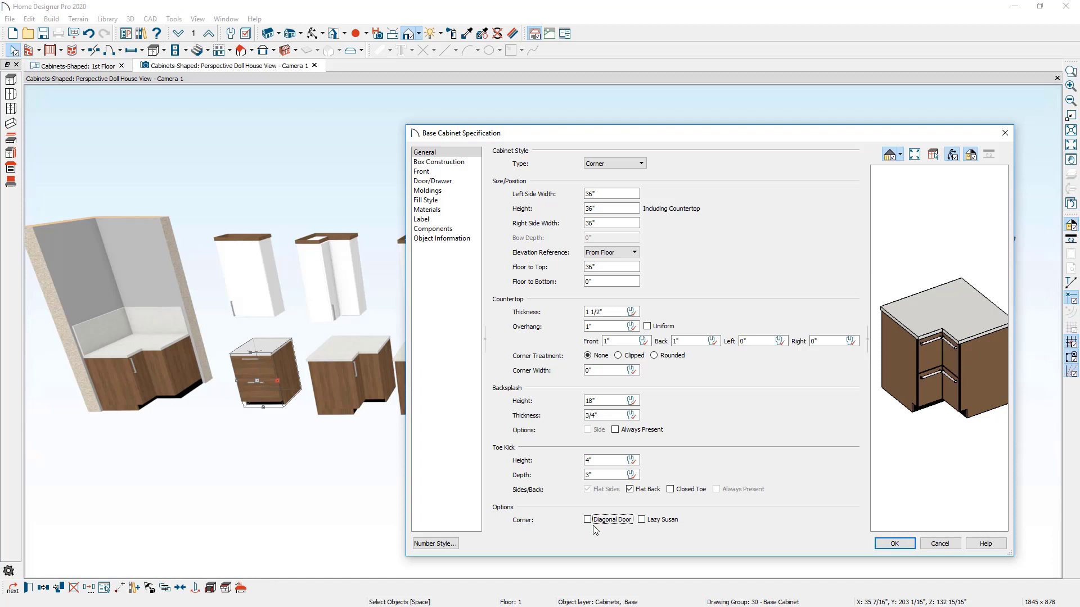
left_click(595, 523)
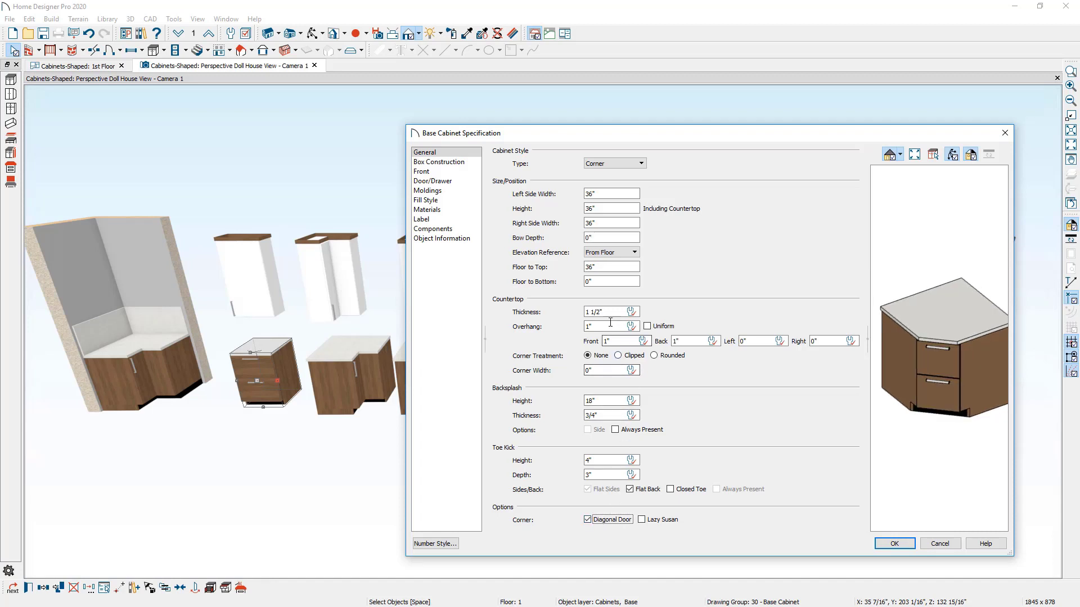
Set the corner cabinet's Bow Depth to -3" for a curved front
left_click(601, 238)
double_click(601, 238)
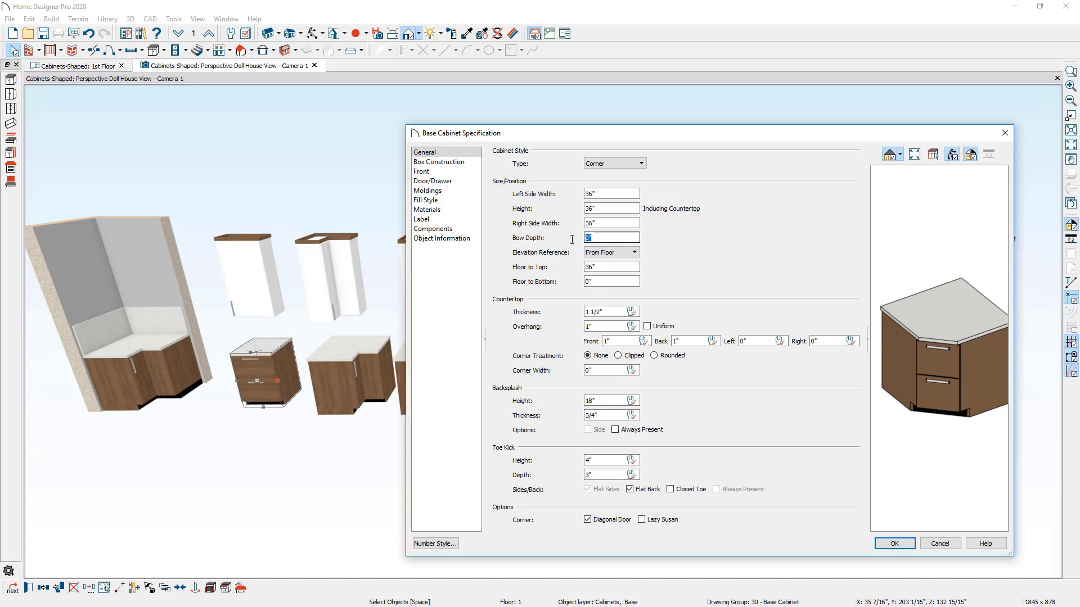
type("-3")
key("Tab")
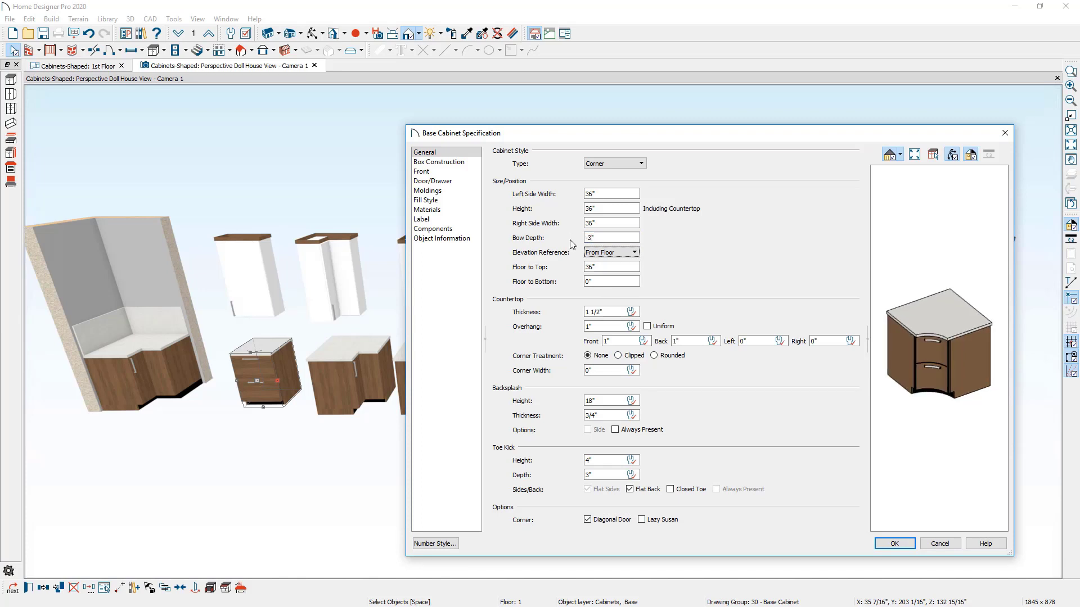
left_click_drag(915, 343, 898, 509)
Apply the bowed corner cabinet, then set another base cabinet to Right End, then Left End
left_click(894, 543)
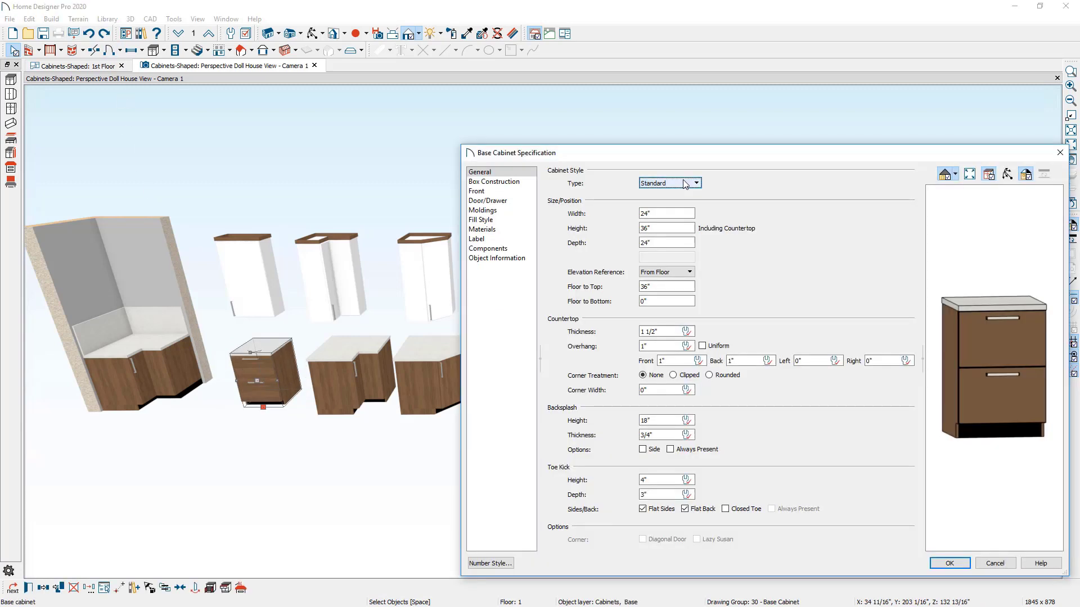
left_click(685, 184)
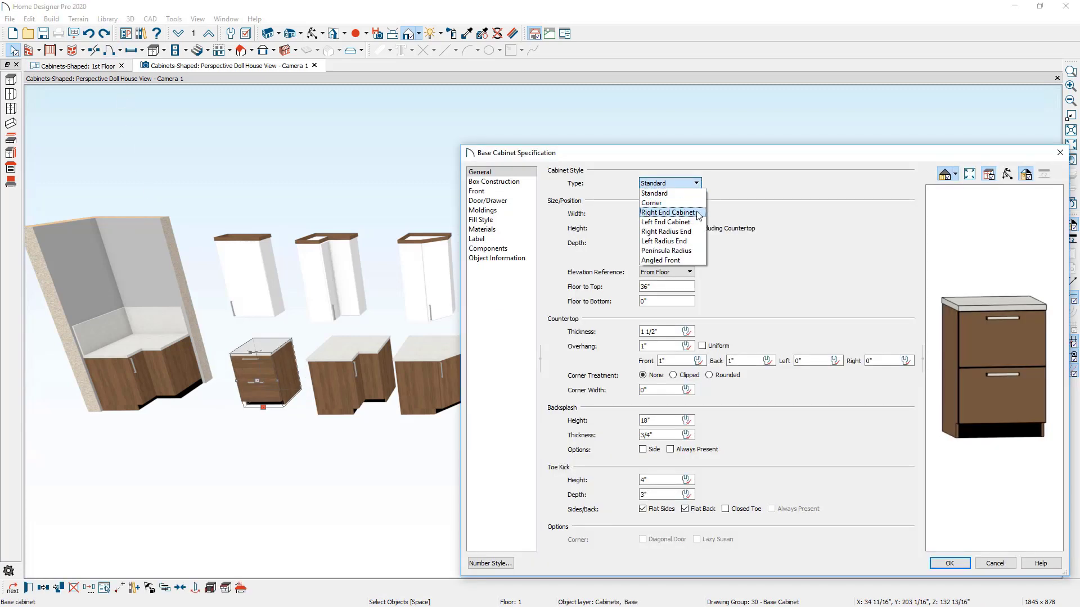
left_click(698, 214)
left_click(689, 185)
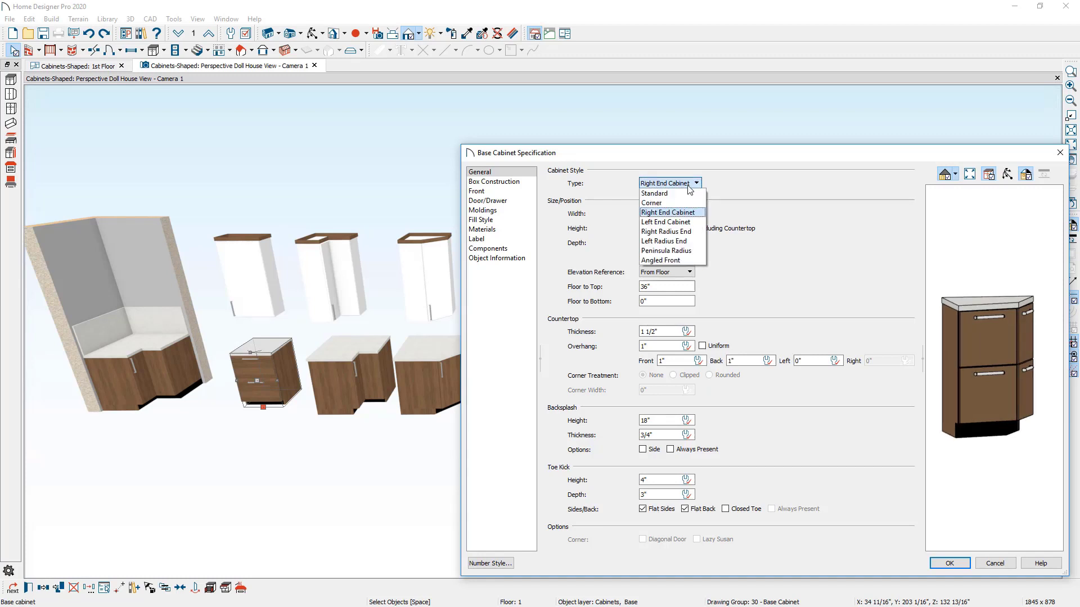
left_click(684, 222)
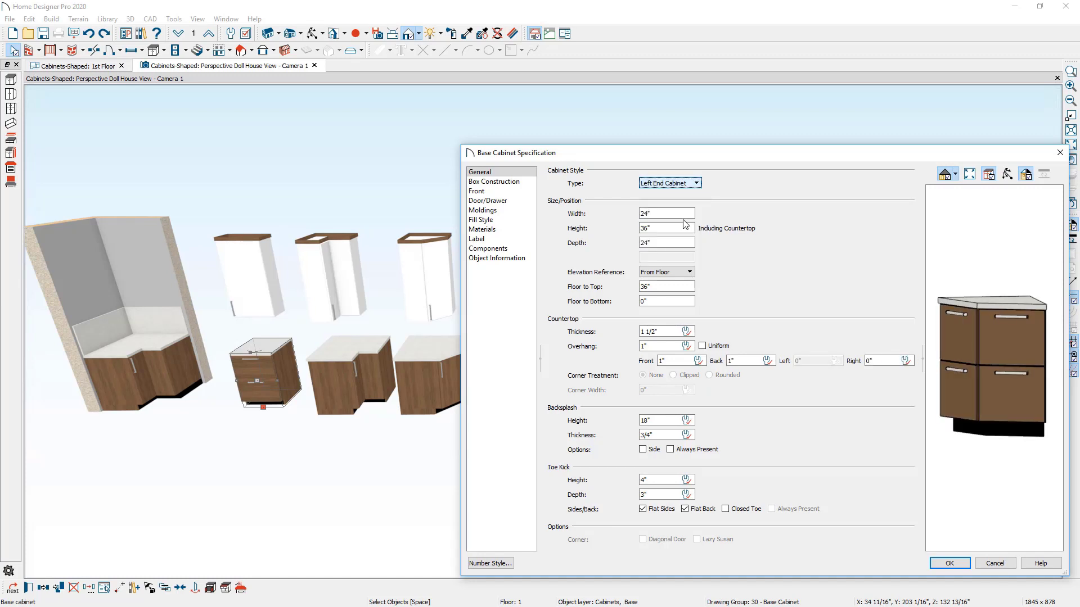
Step the 24" cabinet through Right and Left Radius End to Peninsula Radius
left_click_drag(806, 156, 350, 148)
left_click(240, 176)
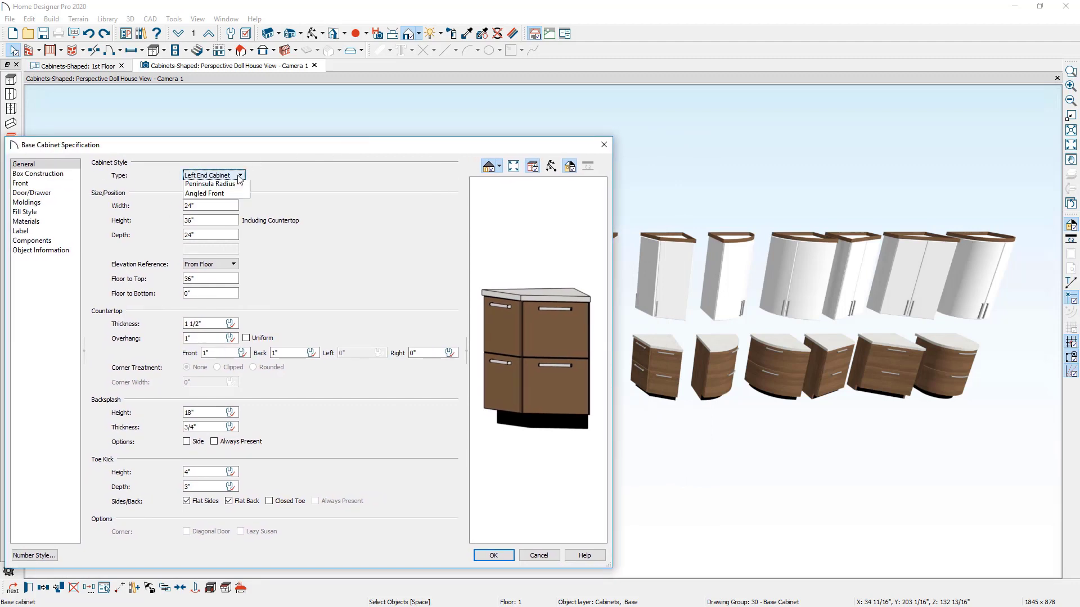
left_click(228, 224)
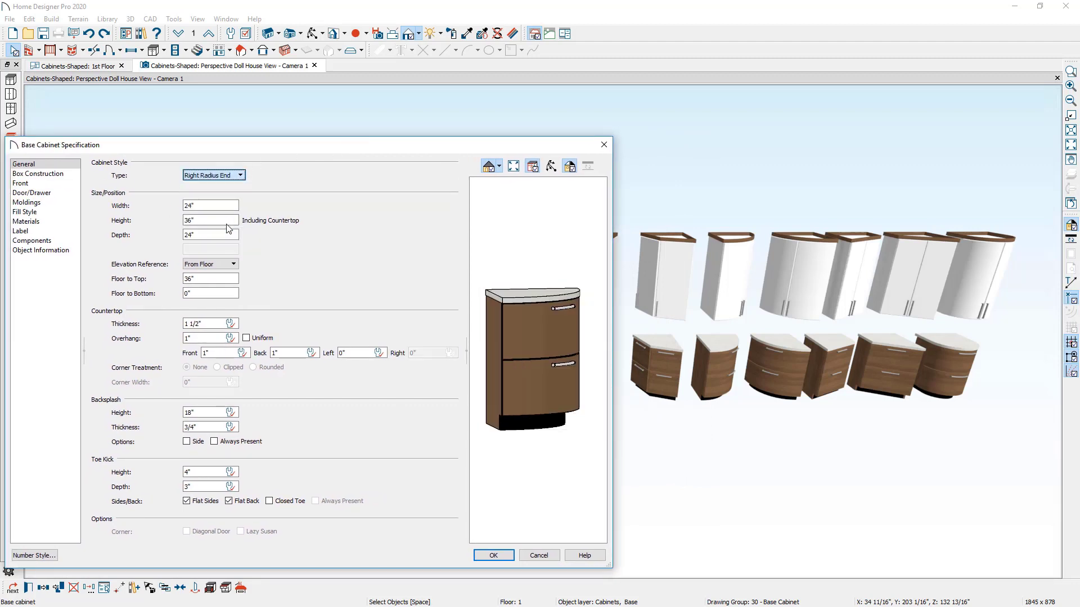
left_click(234, 175)
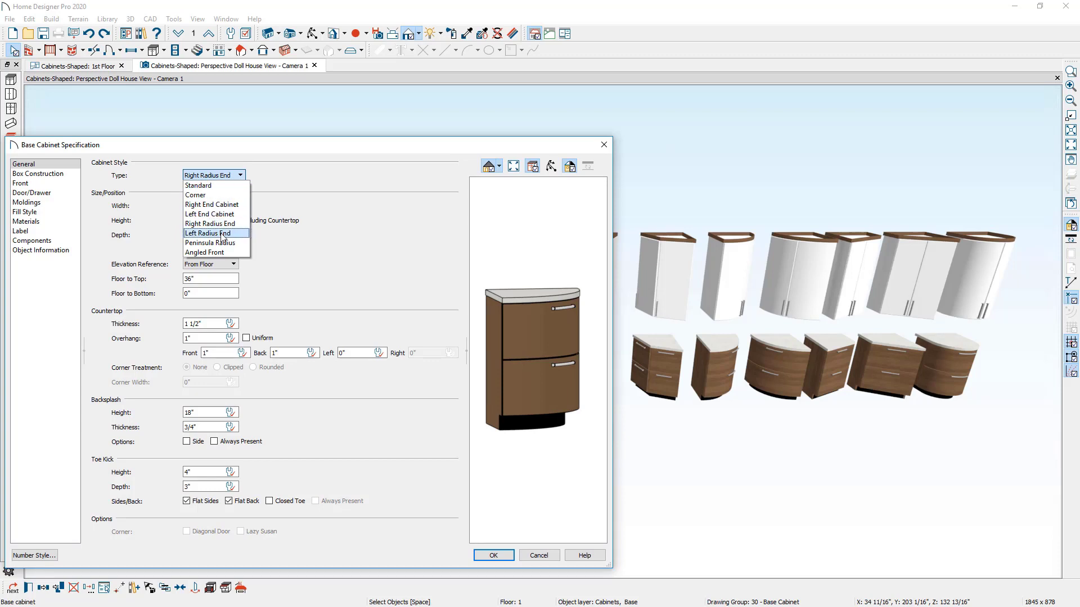
left_click(224, 235)
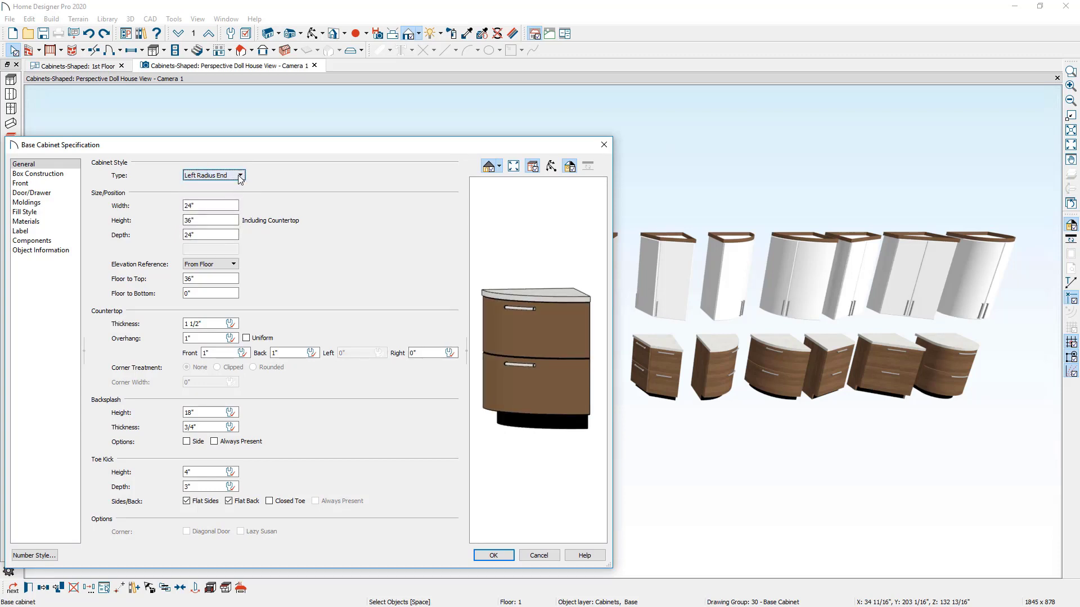
left_click(240, 177)
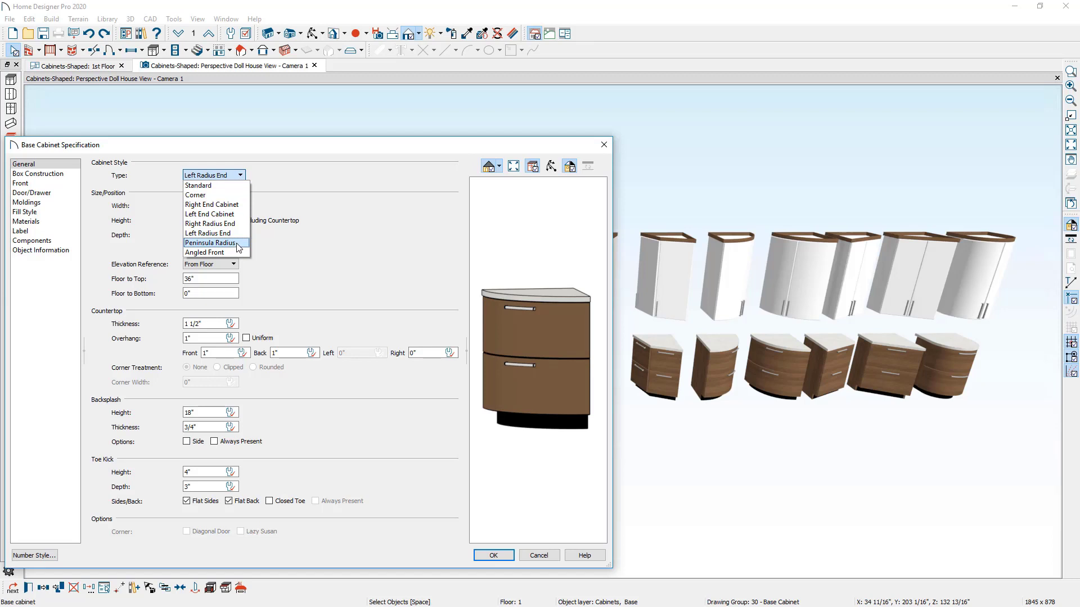
left_click(239, 244)
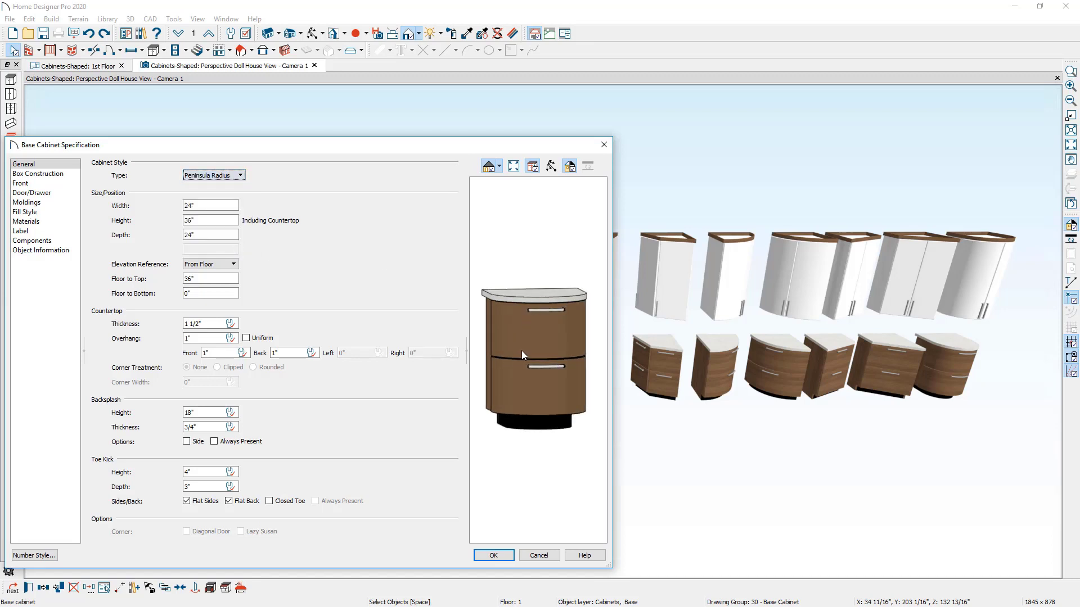
left_click(241, 176)
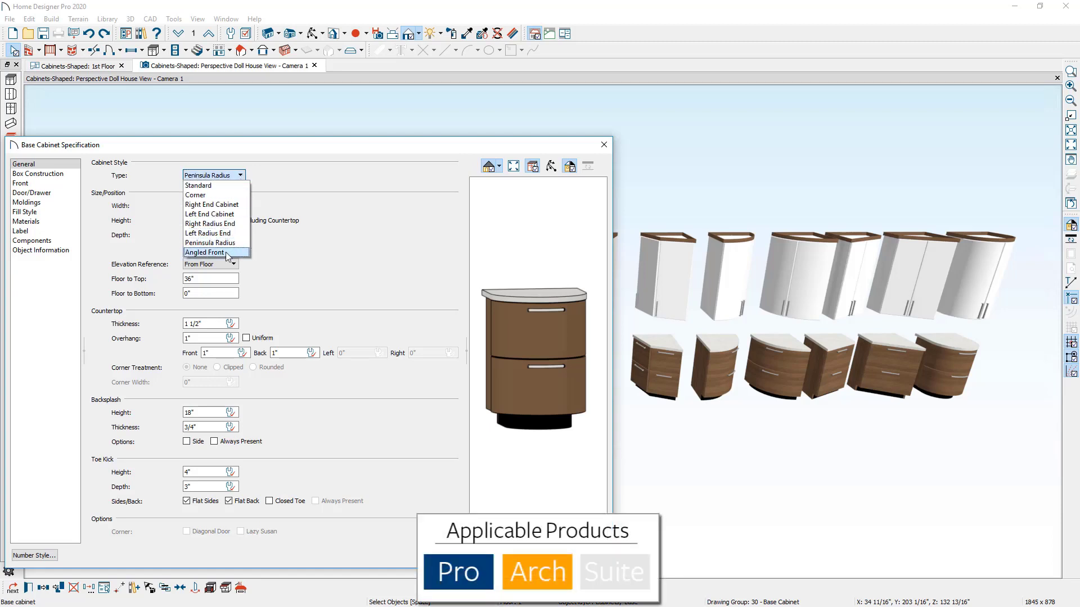
Make the cabinet Angled Front with 12" left depth and 24" right depth
left_click(225, 252)
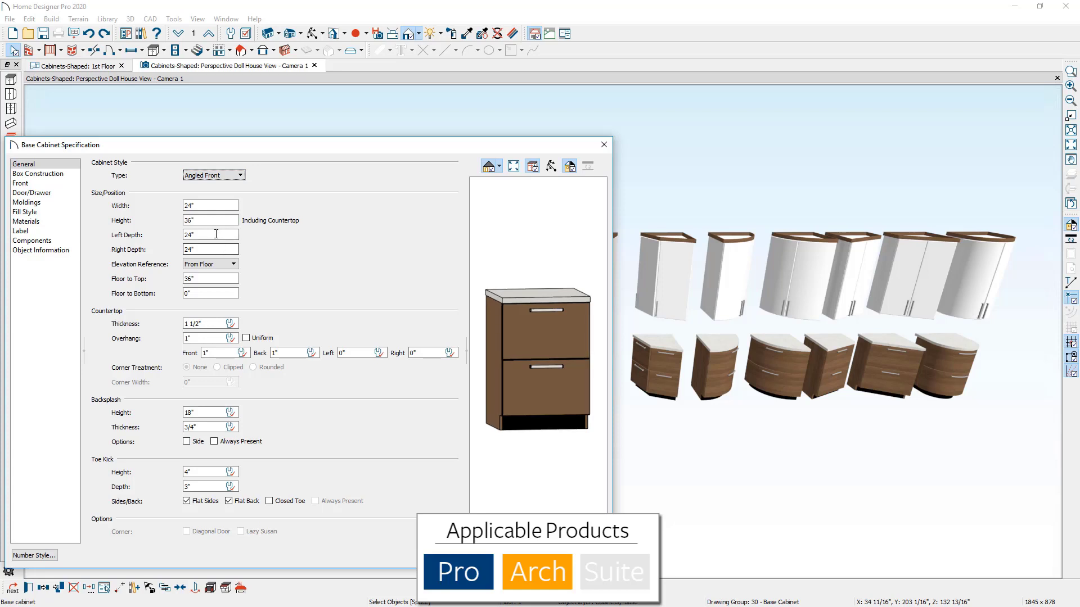
double_click(206, 234)
type("12")
key("Tab")
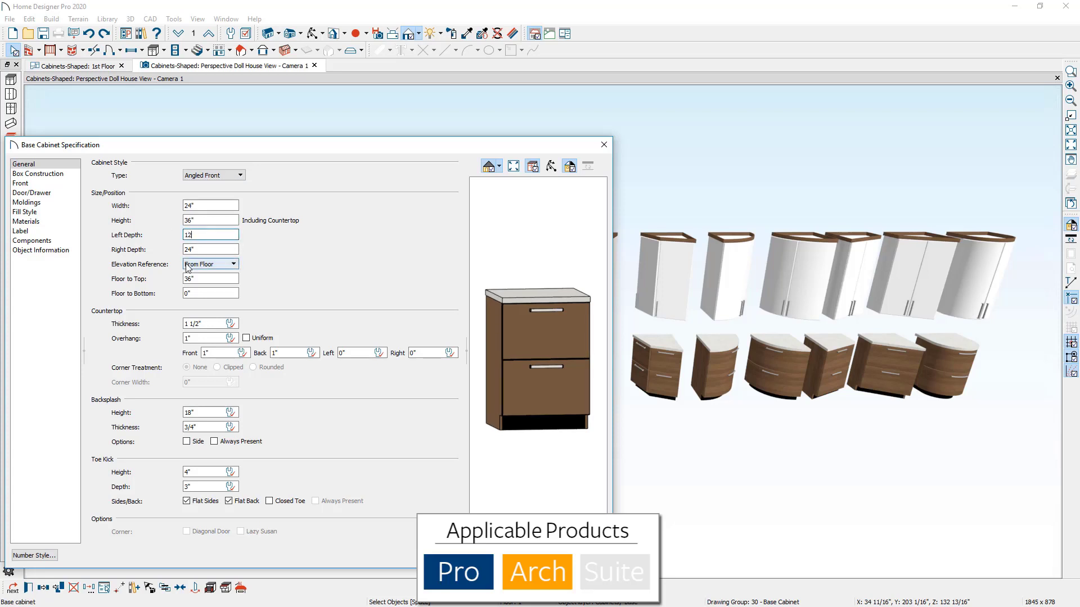
key("Tab")
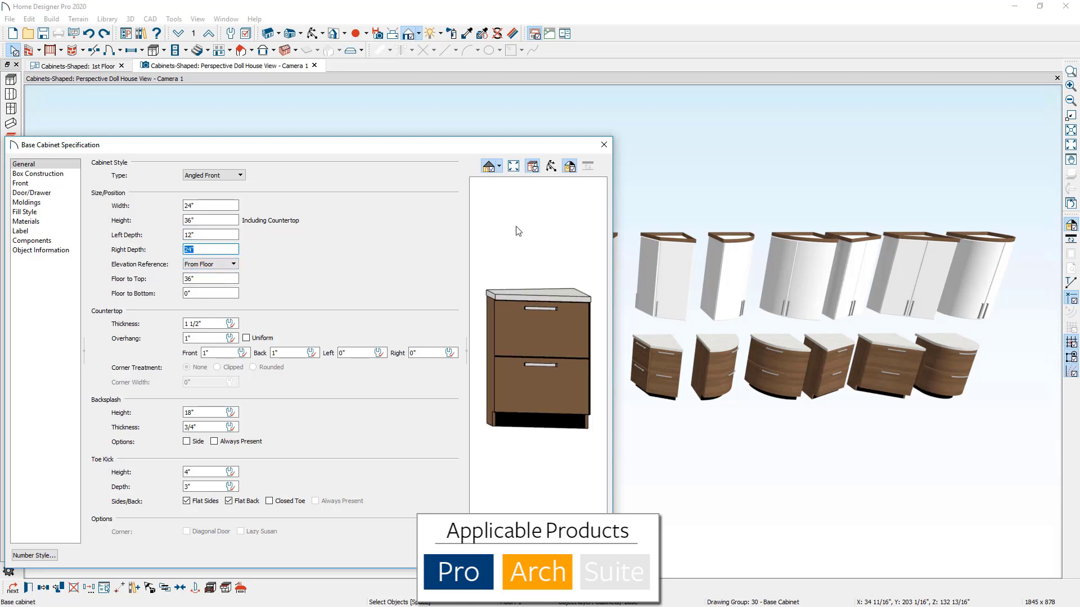
left_click(551, 166)
left_click_drag(561, 225, 582, 326)
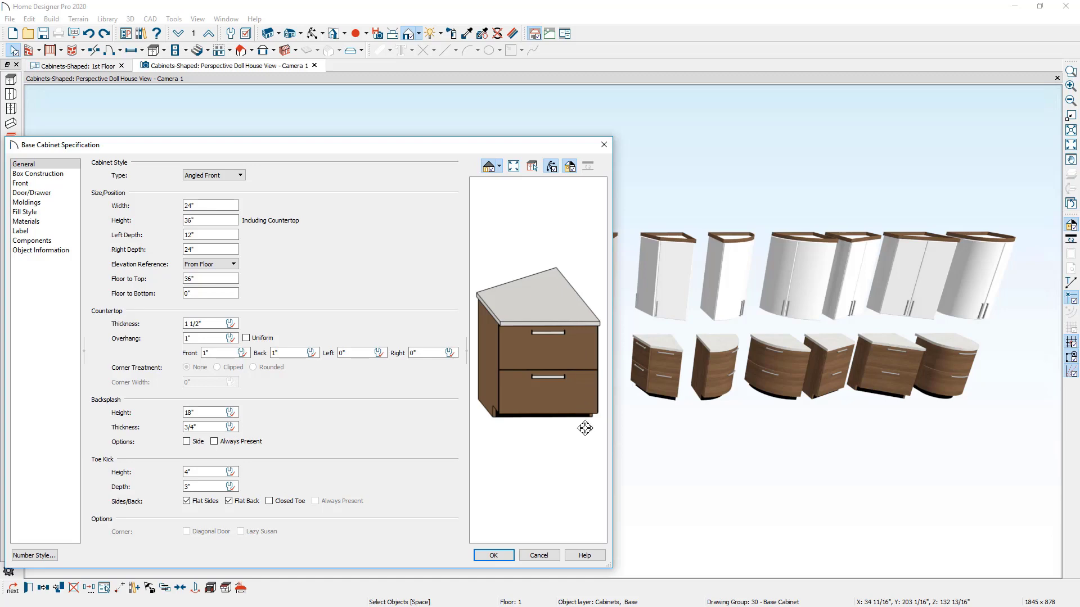
Open Help for Base Cabinet Specification at the General Panel page
left_click(599, 559)
left_click_drag(706, 249, 707, 263)
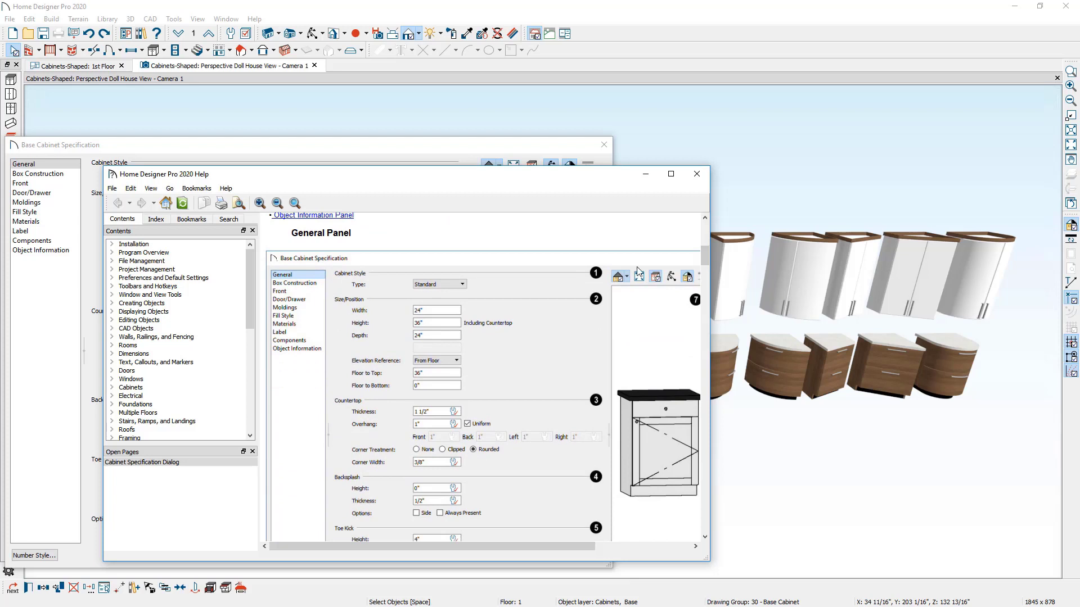